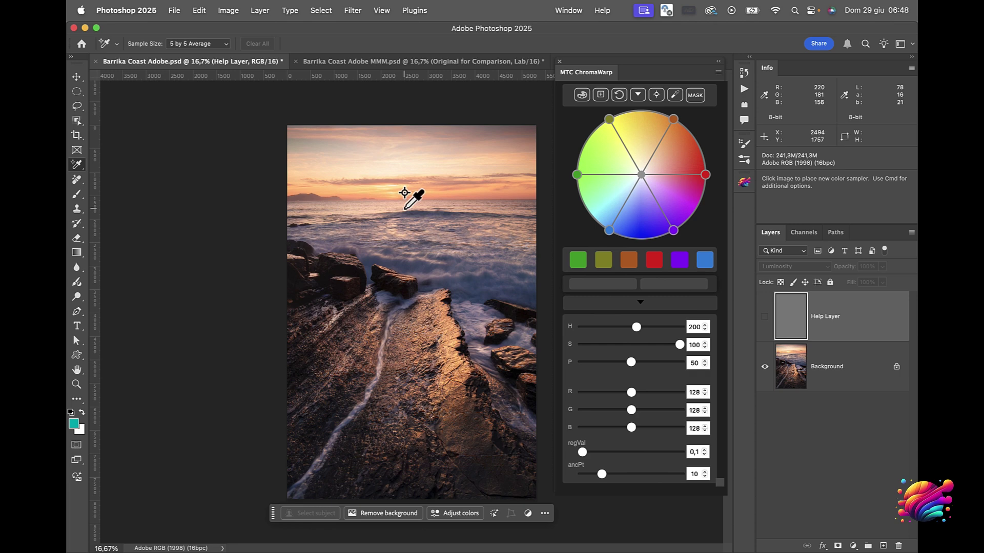
# - Switch to Barrika Coast Adobe MMM.psd and compare the edit with the Original for Comparison layer by toggling its visibility
pyautogui.click(382, 64)
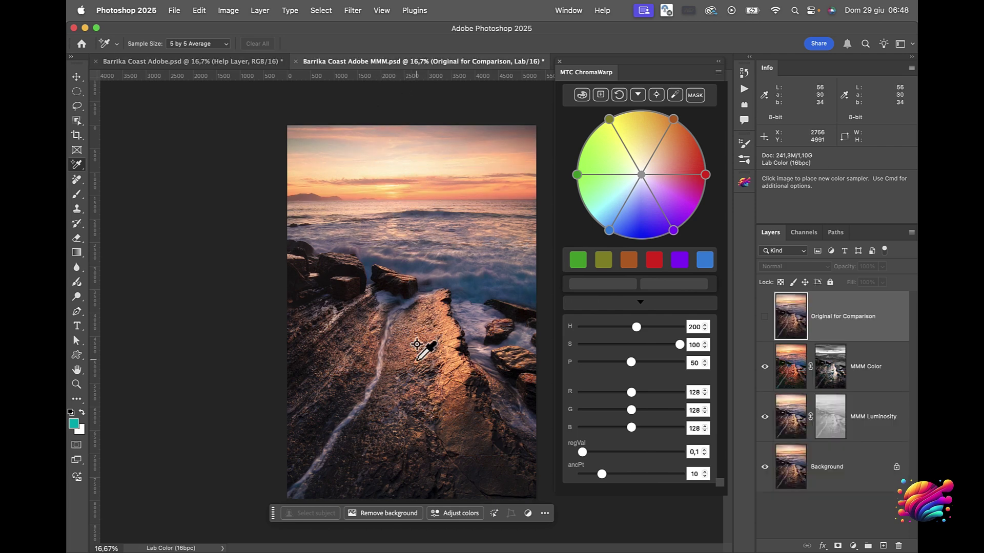
pyautogui.click(765, 316)
pyautogui.click(766, 318)
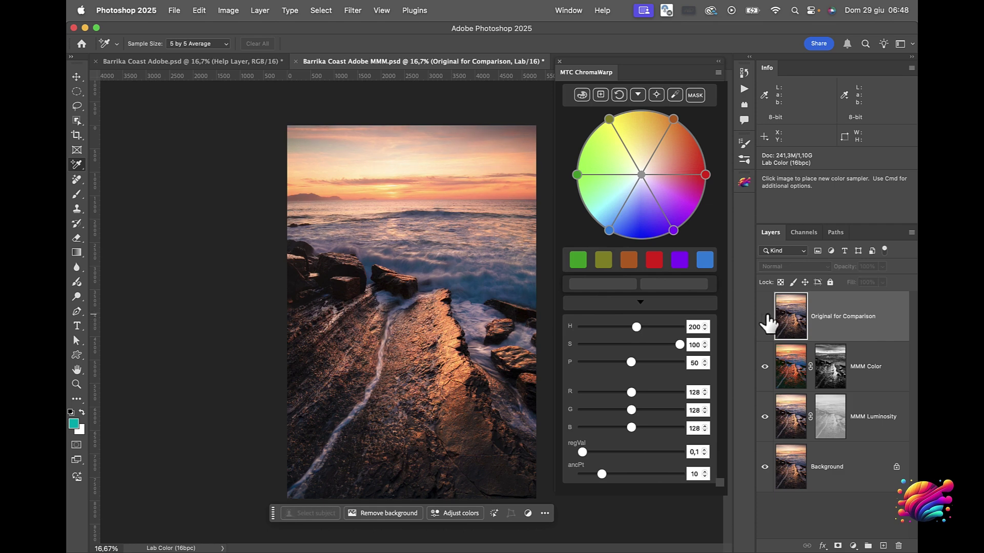
pyautogui.click(766, 317)
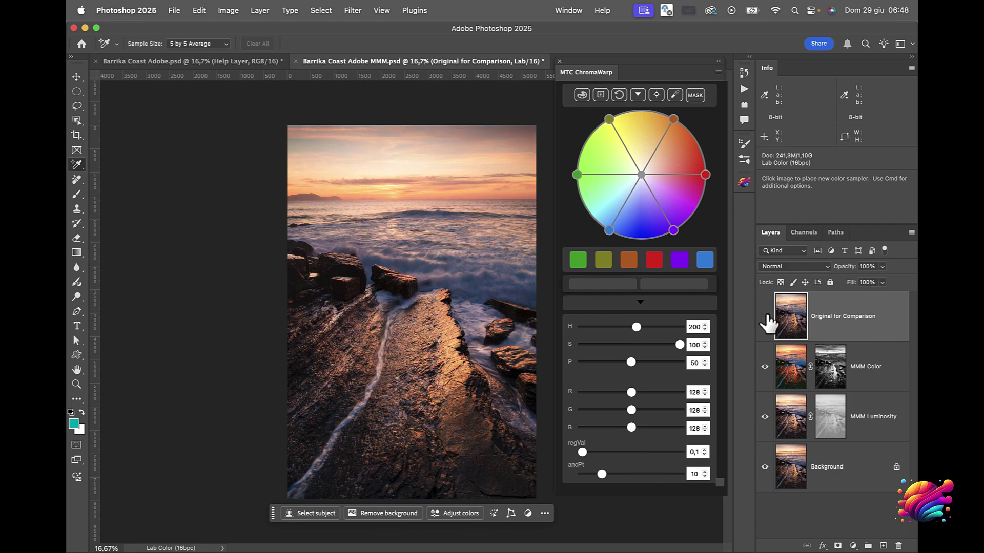
pyautogui.click(765, 317)
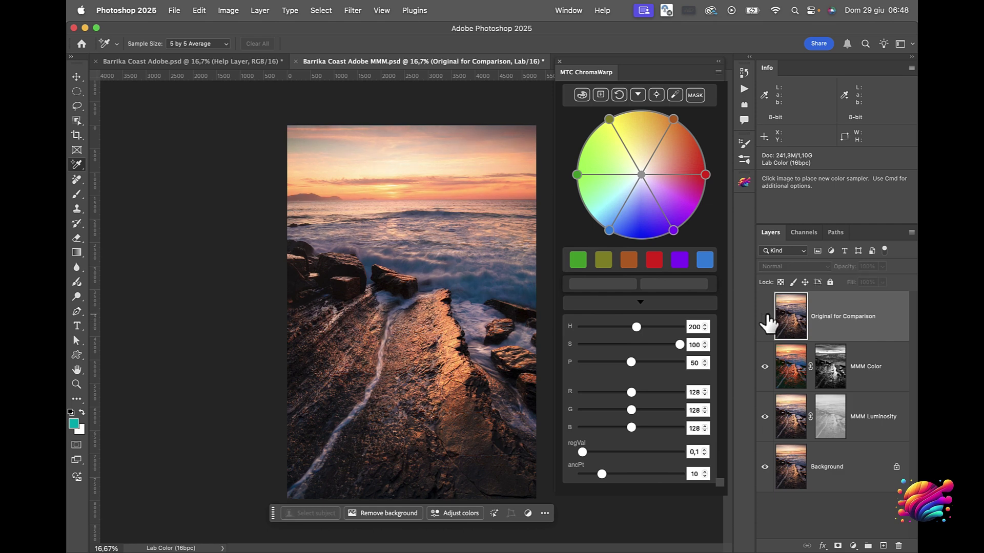
# - Try the MMM Color layer at full opacity, and settle its opacity at 33%
pyautogui.click(906, 370)
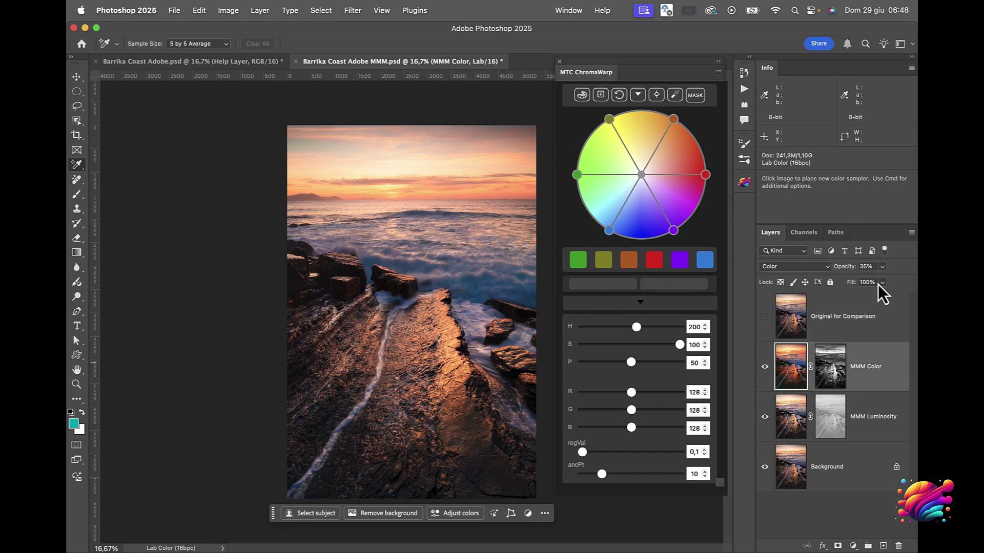
pyautogui.moveTo(876, 282); pyautogui.dragTo(915, 281)
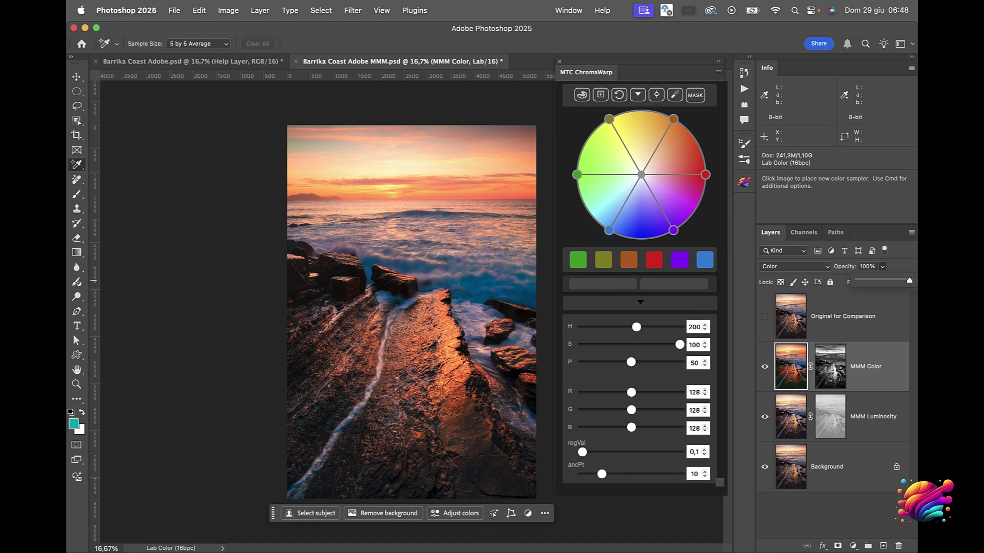
pyautogui.moveTo(908, 282); pyautogui.dragTo(872, 287)
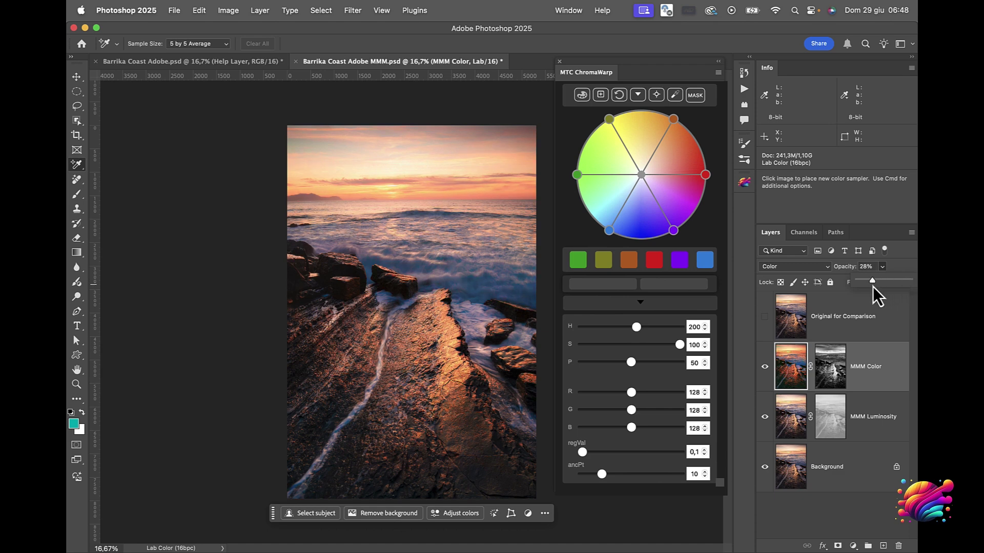
pyautogui.click(894, 379)
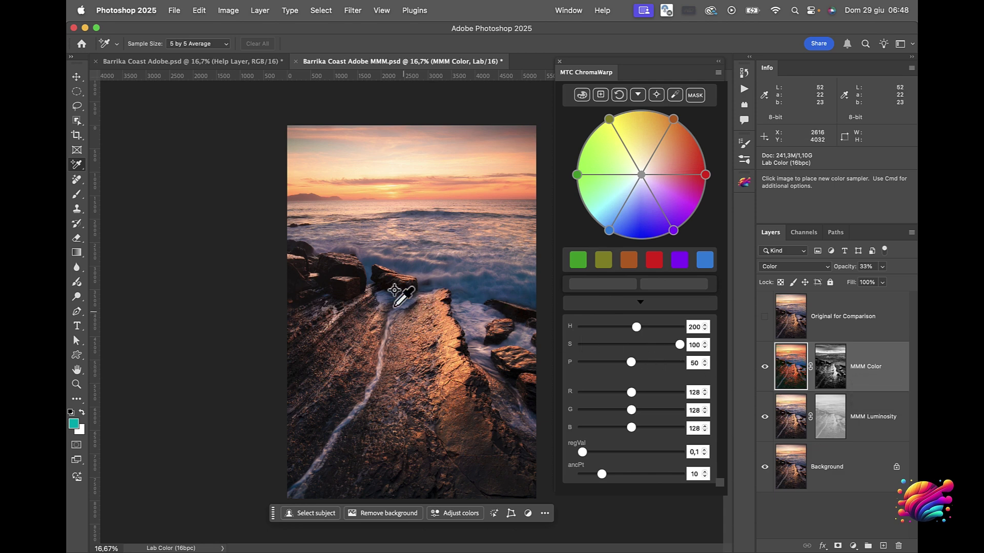
# - Return to Barrika Coast Adobe.psd and briefly show the Help Layer to examine the image's color distribution, leaving the layer hidden
pyautogui.click(214, 63)
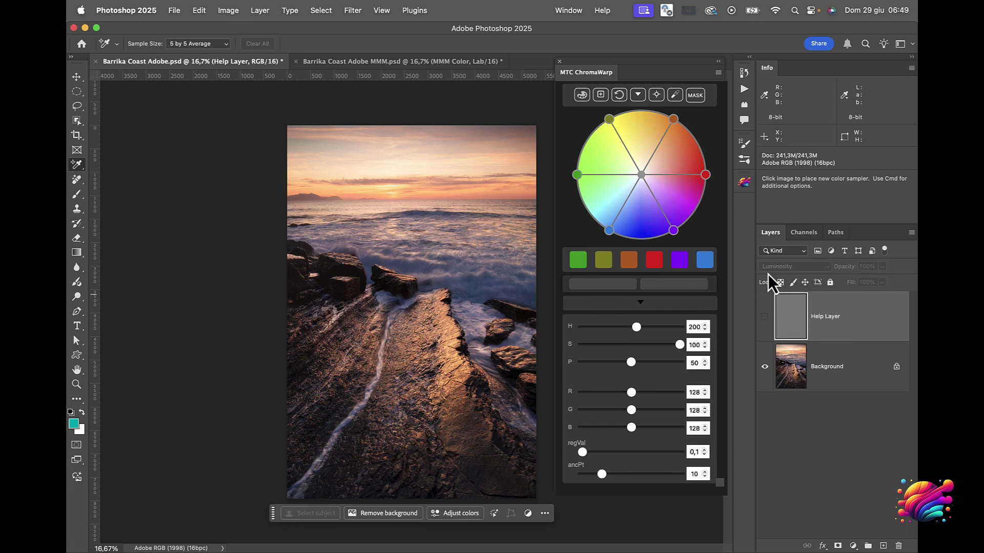
pyautogui.click(766, 318)
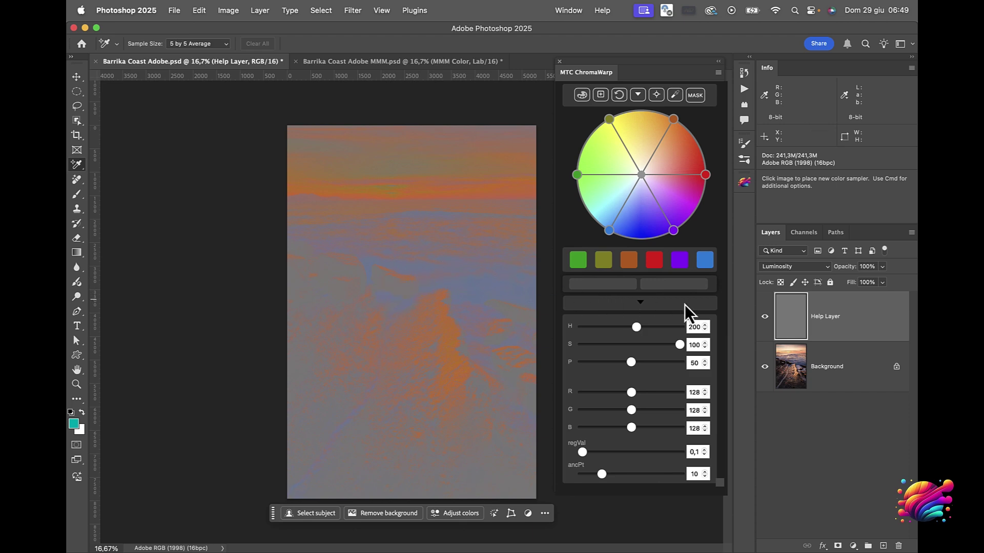
pyautogui.click(765, 317)
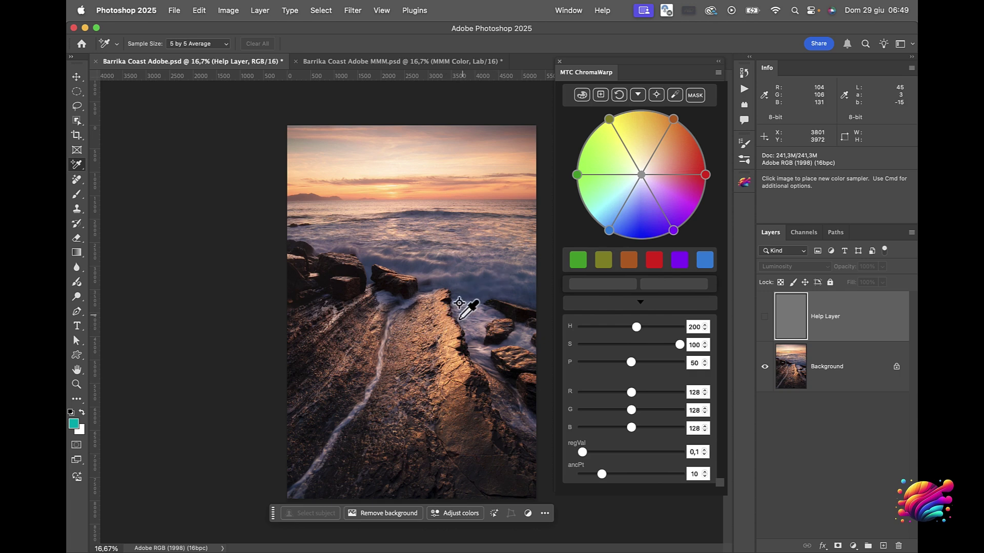
# - Assign sea color #444f6b, sampled beside the rocks, to the sixth (blue) ChromaWarp ray, raise its saturation to 100, and compare before and after
pyautogui.click(704, 261)
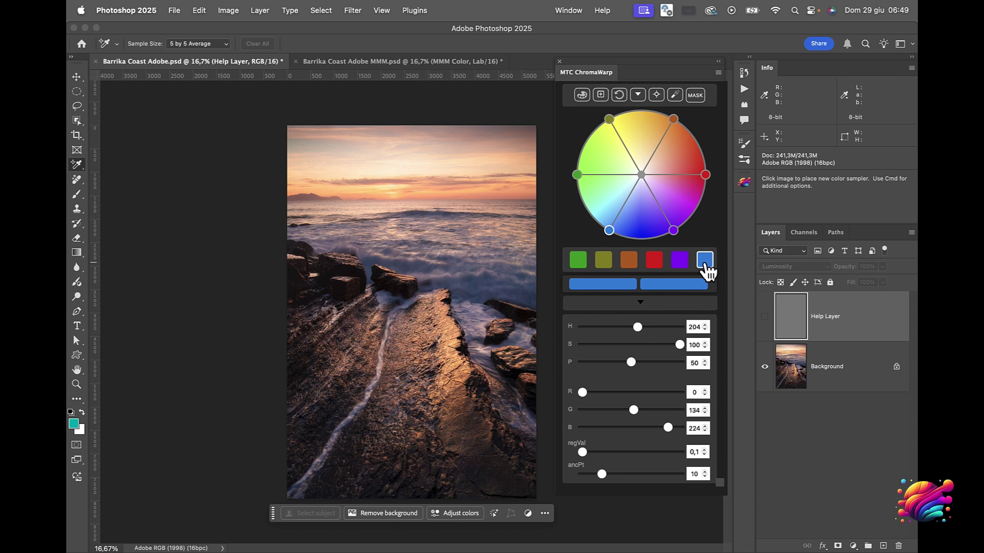
pyautogui.click(705, 263)
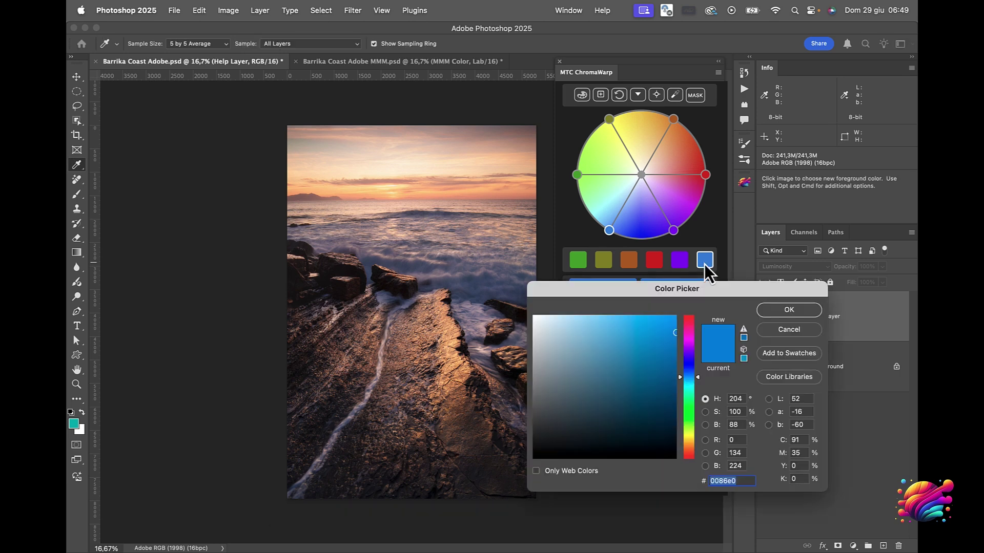
pyautogui.click(472, 289)
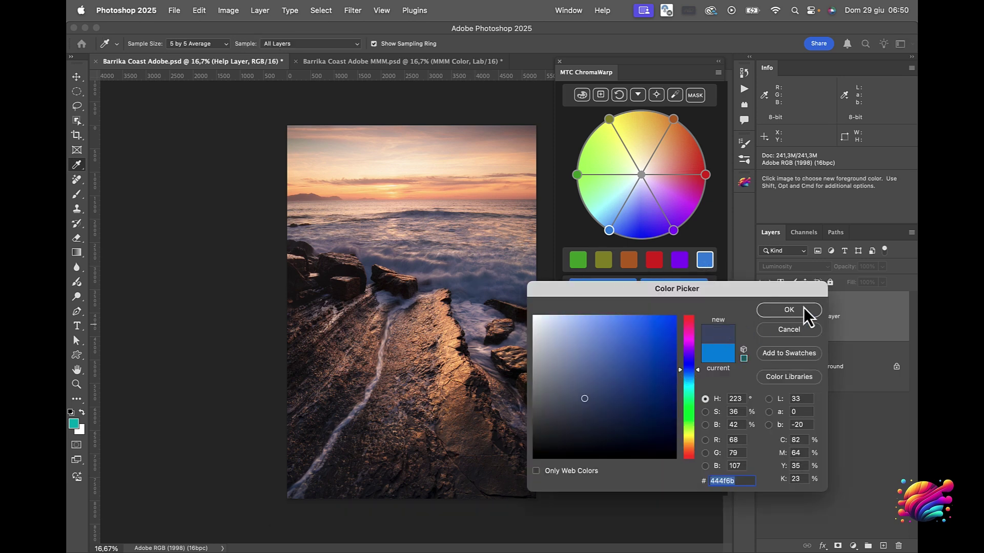
pyautogui.click(789, 310)
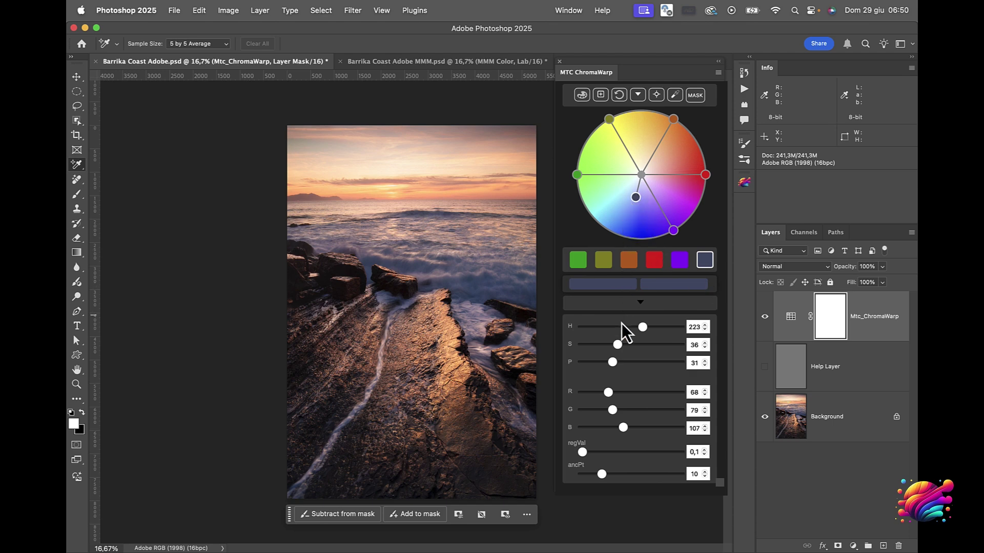
pyautogui.moveTo(617, 345); pyautogui.dragTo(694, 344)
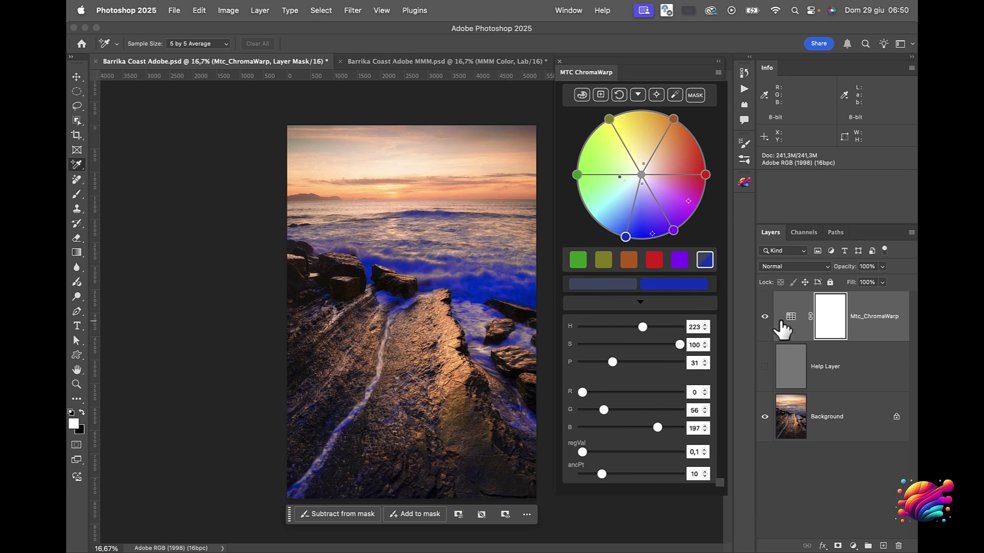
pyautogui.click(765, 316)
pyautogui.click(766, 317)
pyautogui.click(765, 317)
pyautogui.click(765, 317)
# - Assign horizon color #eca27d, sampled from the sunset, to the third (orange) ray, raise its saturation to 100, and compare before and after
pyautogui.doubleClick(634, 263)
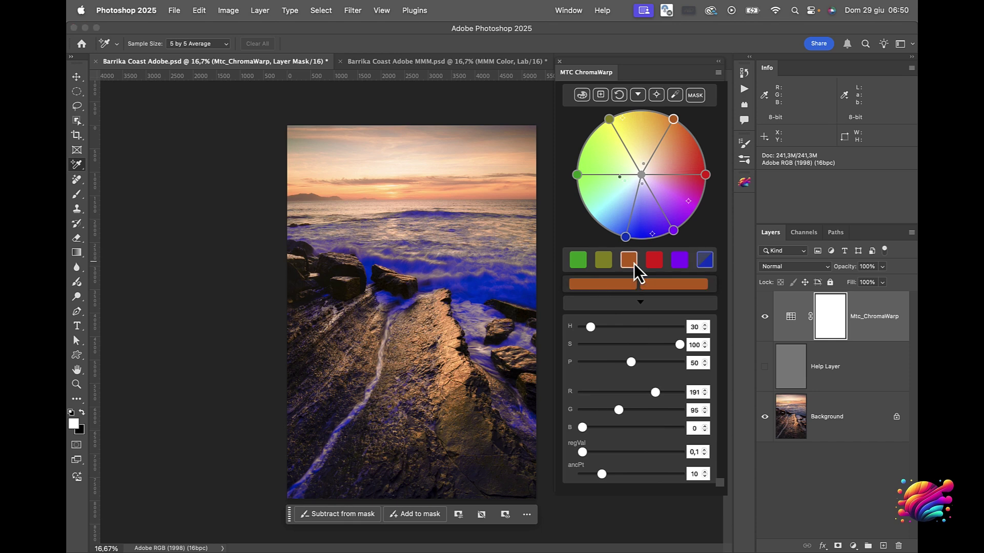
pyautogui.click(420, 199)
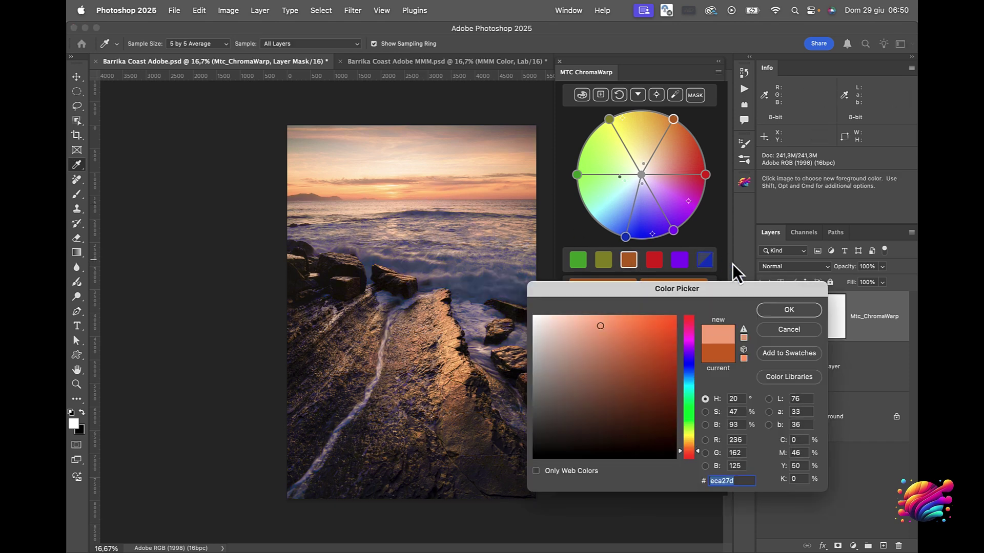
pyautogui.click(802, 309)
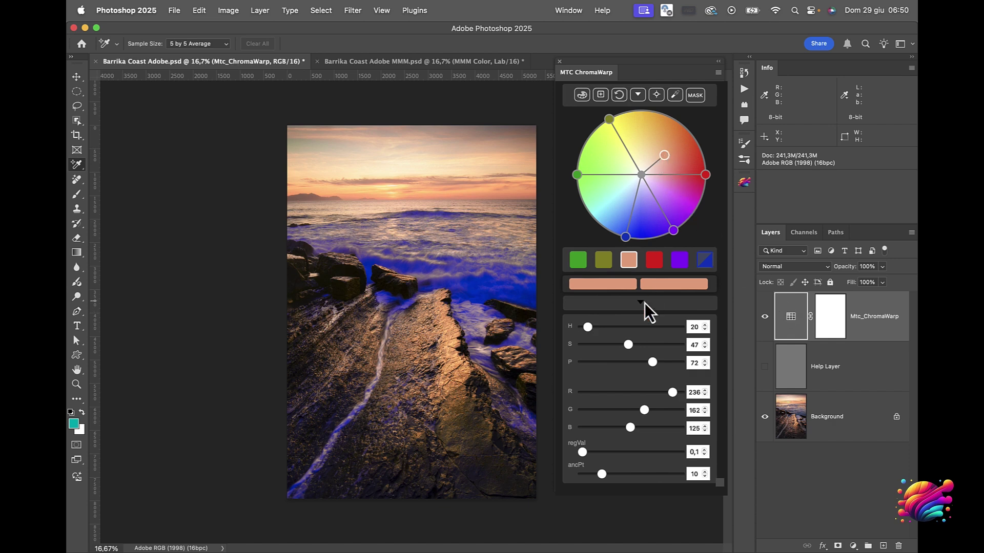
pyautogui.moveTo(629, 346); pyautogui.dragTo(681, 345)
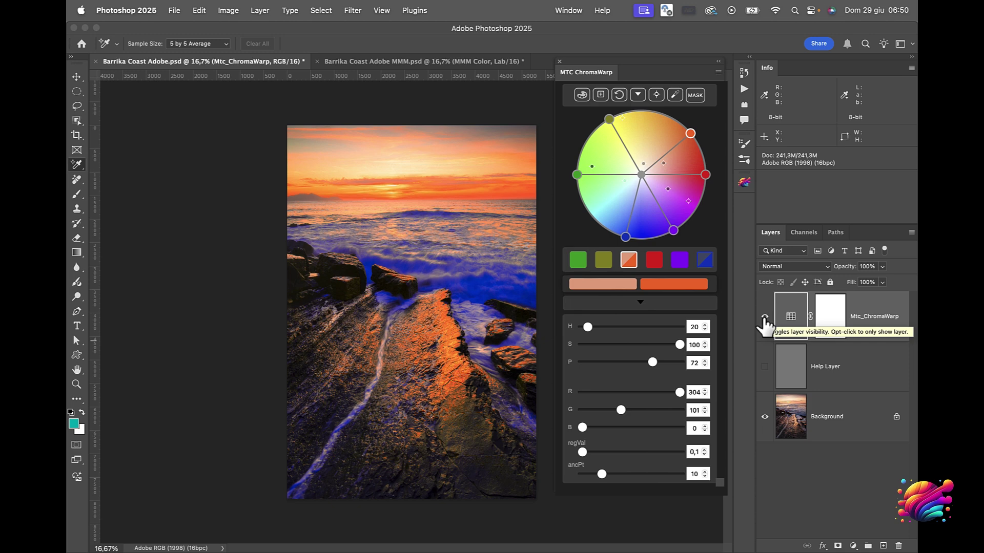
pyautogui.click(765, 317)
pyautogui.click(765, 317)
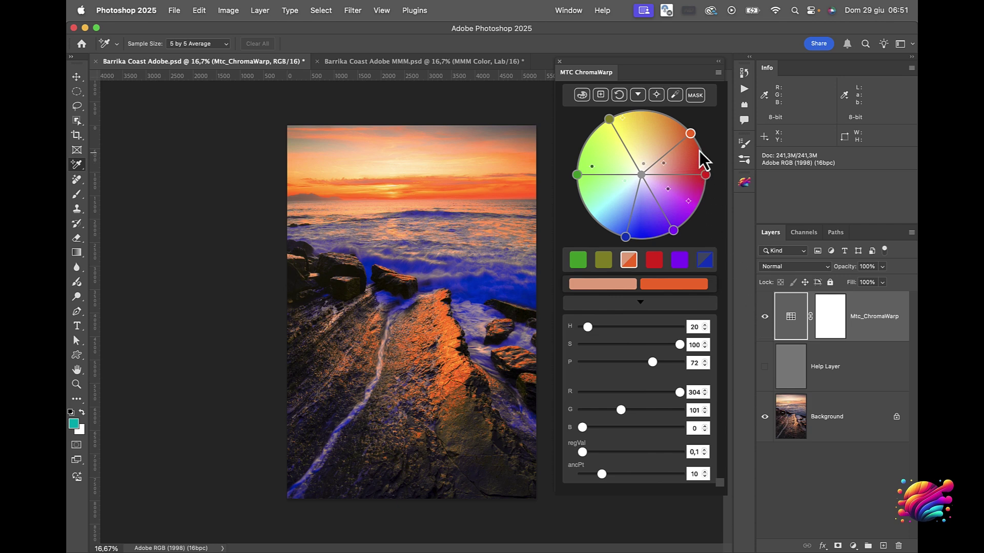
# - Enable the HSV qualifier for the orange ray with saturation minimum 28 and softness 15, and compare before and after
pyautogui.click(696, 97)
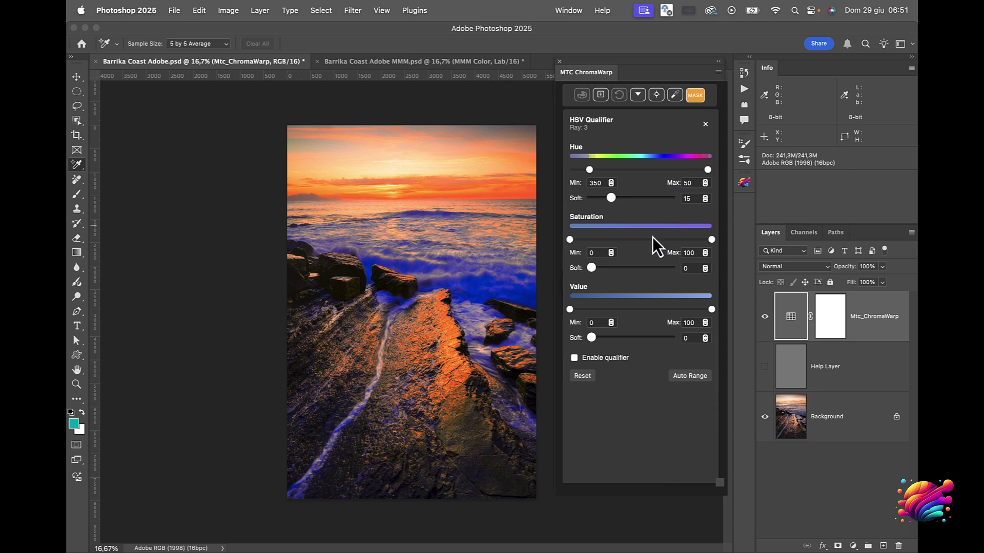
pyautogui.click(574, 358)
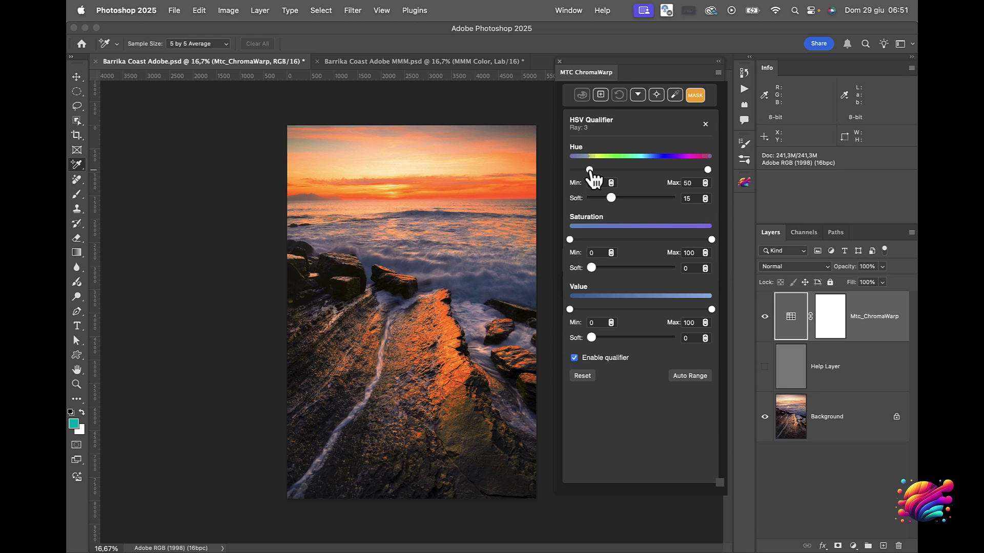
pyautogui.moveTo(589, 170)
pyautogui.mouseDown()
pyautogui.moveTo(571, 155)
pyautogui.moveTo(586, 163)
pyautogui.mouseUp()
pyautogui.moveTo(570, 241); pyautogui.dragTo(640, 276)
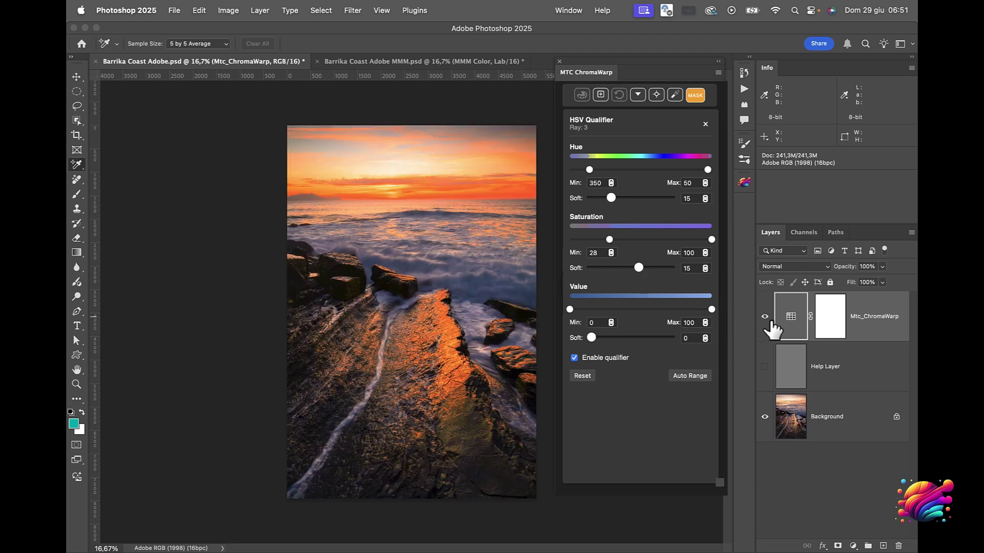
pyautogui.click(765, 317)
pyautogui.click(765, 316)
pyautogui.click(764, 317)
pyautogui.click(764, 316)
pyautogui.click(706, 125)
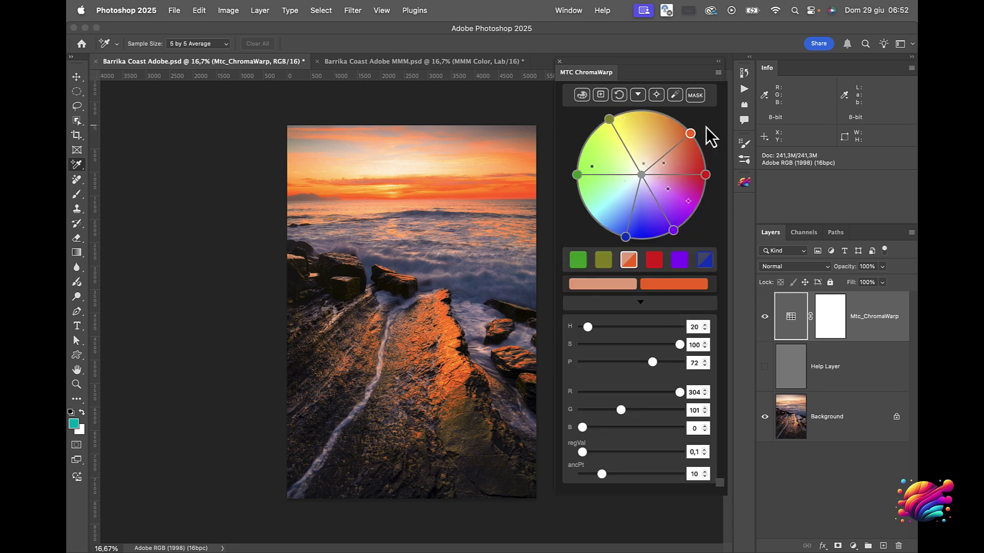
# - Enable the HSV qualifier for the blue ray with saturation minimum 26 and softness 22, and compare before and after
pyautogui.click(705, 261)
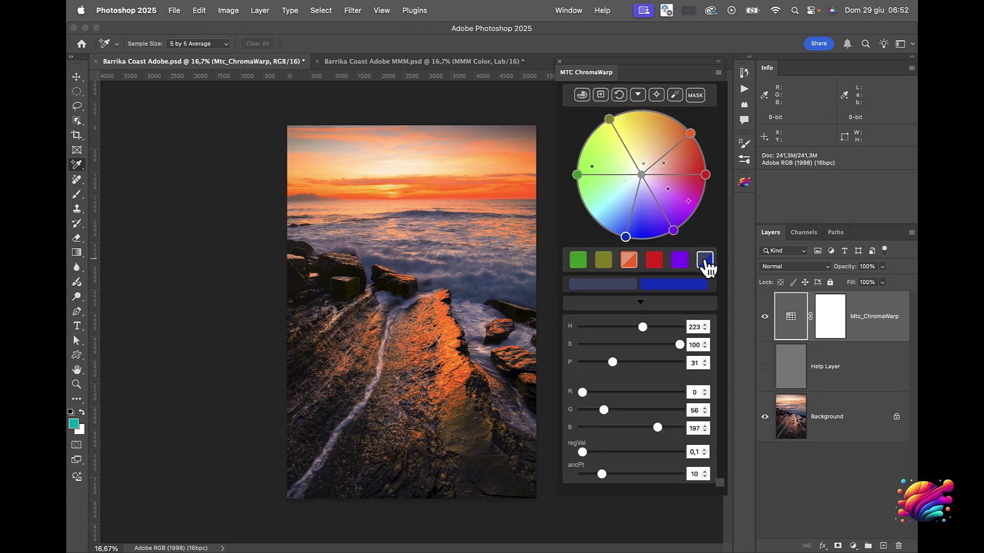
pyautogui.click(697, 96)
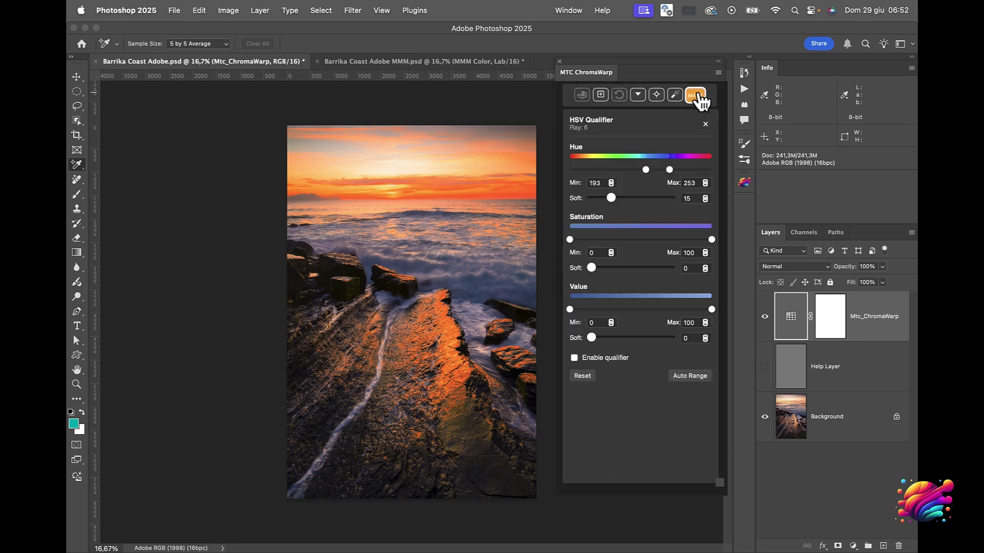
pyautogui.click(574, 358)
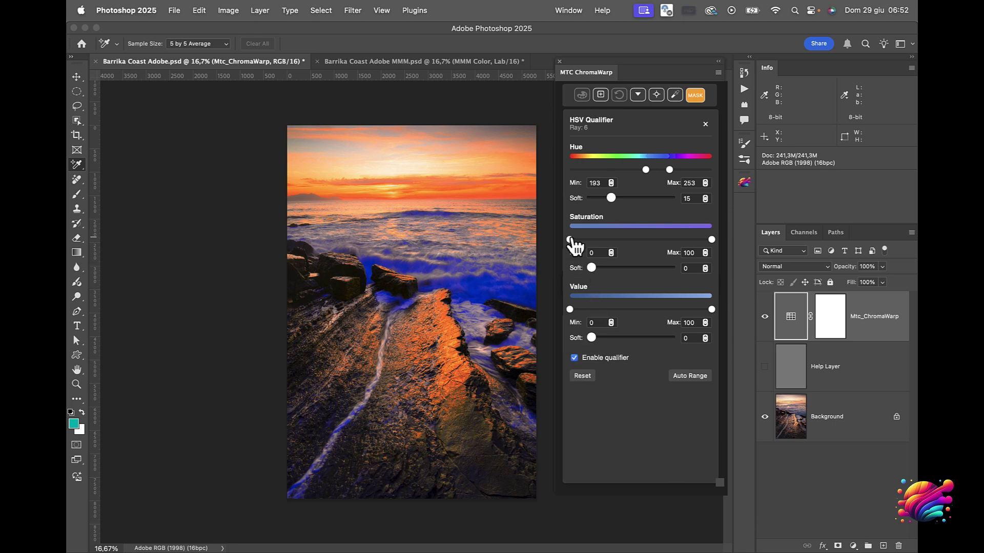
pyautogui.moveTo(569, 240); pyautogui.dragTo(631, 268)
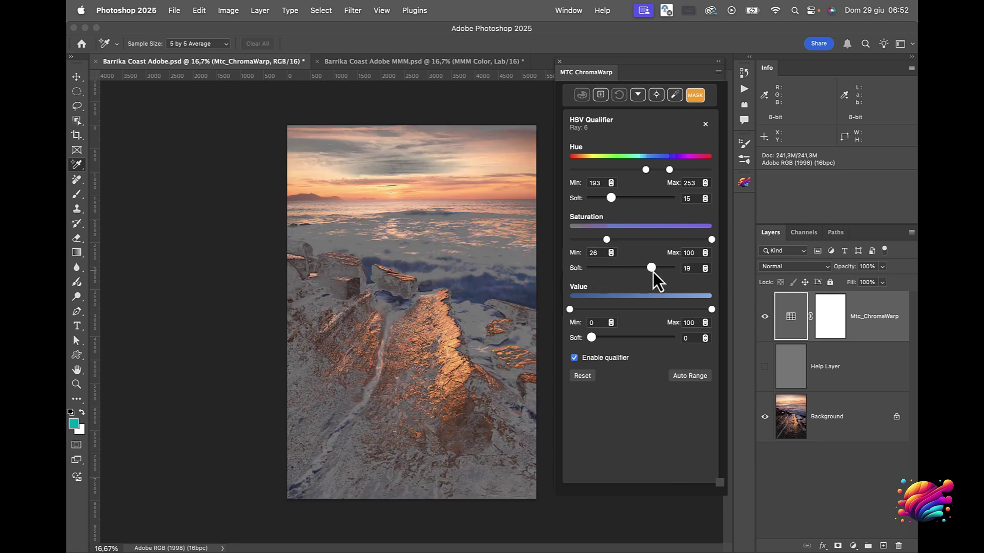
pyautogui.moveTo(662, 273); pyautogui.dragTo(662, 272)
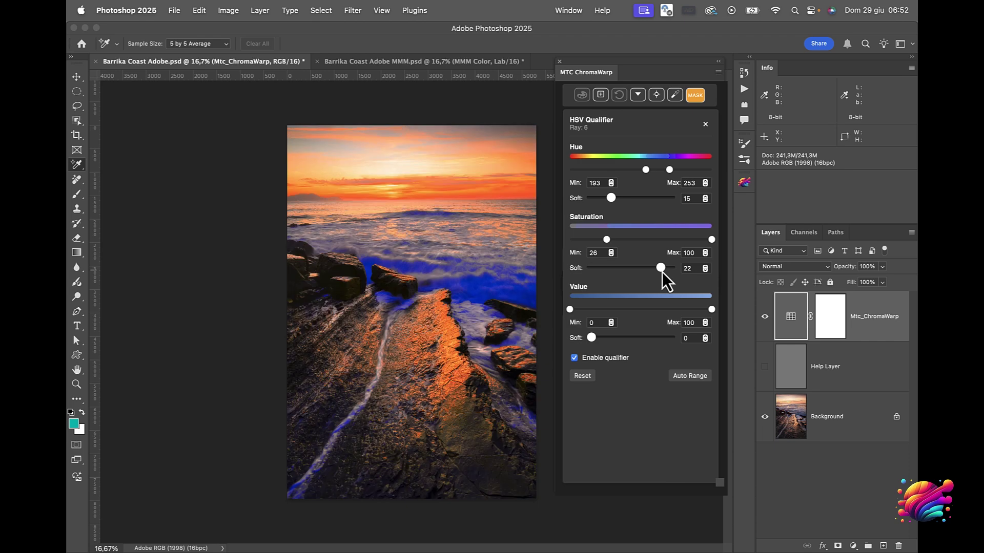
pyautogui.click(765, 318)
pyautogui.click(766, 318)
pyautogui.click(766, 318)
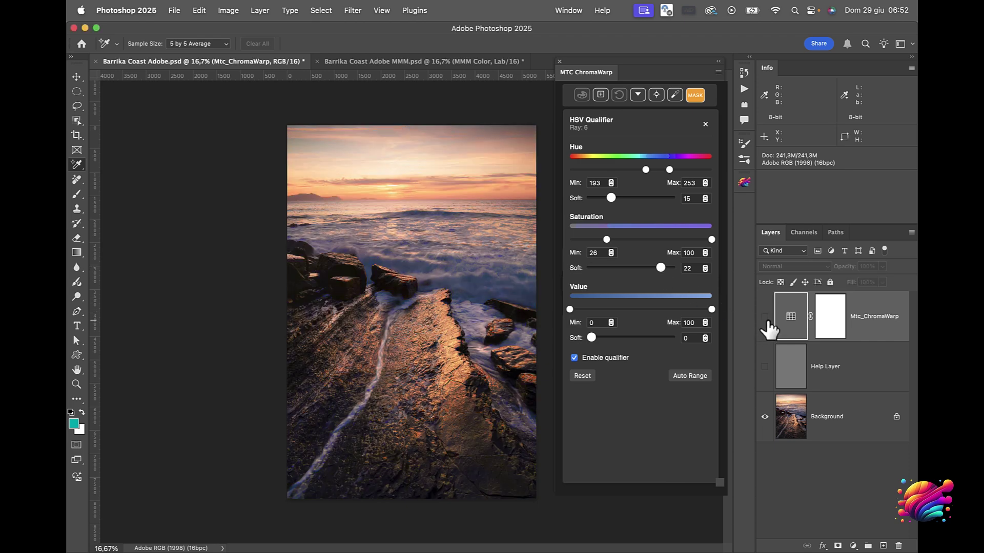
pyautogui.click(766, 317)
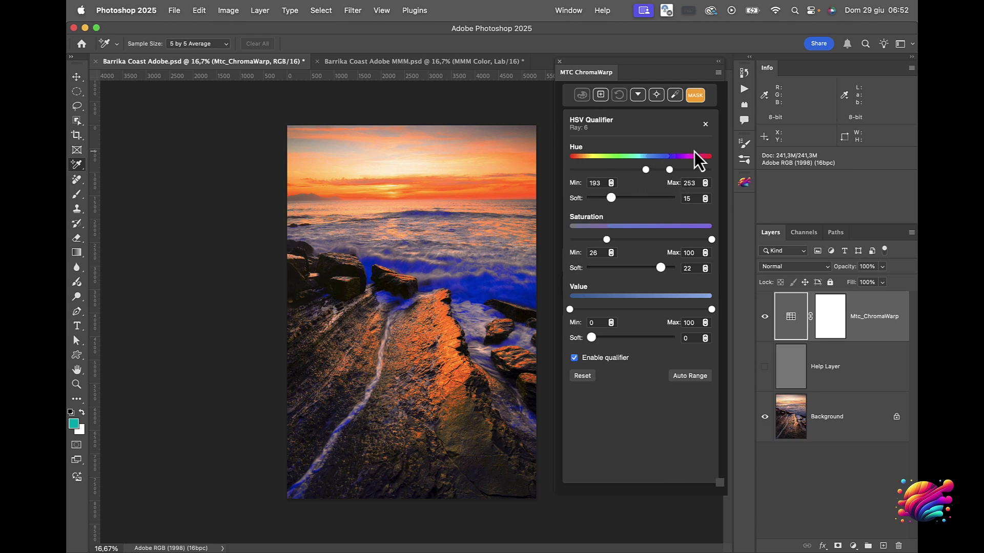
pyautogui.click(706, 126)
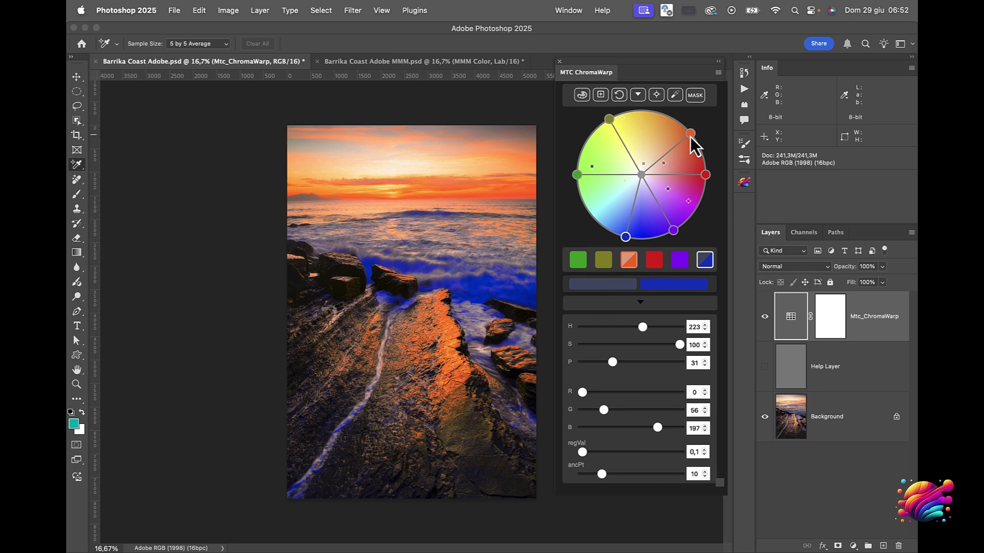
# - Shift the orange ray's hue to 9 toward red and the blue ray's hue to 195 toward cyan on the color wheel
pyautogui.click(690, 136)
pyautogui.moveTo(690, 136); pyautogui.dragTo(708, 154)
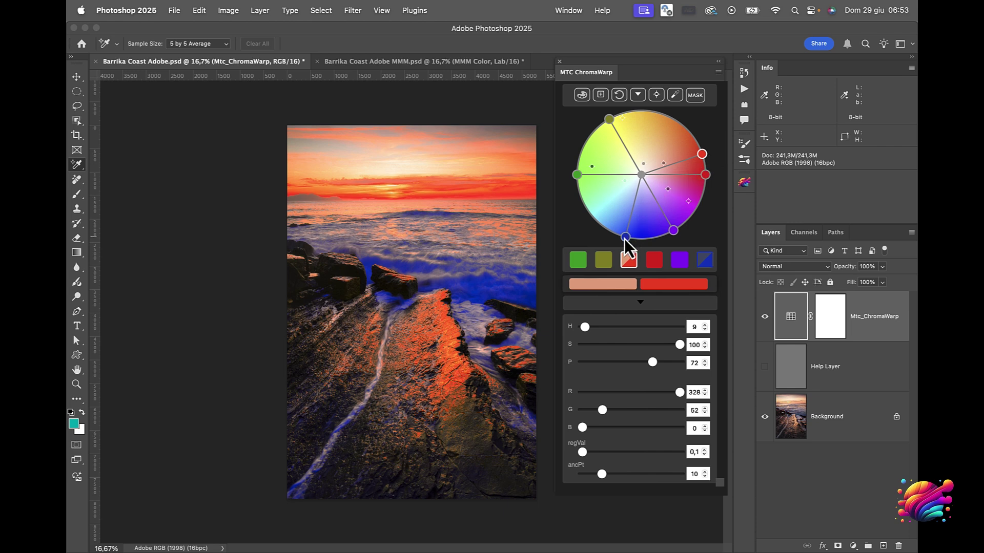
pyautogui.moveTo(624, 239); pyautogui.dragTo(598, 233)
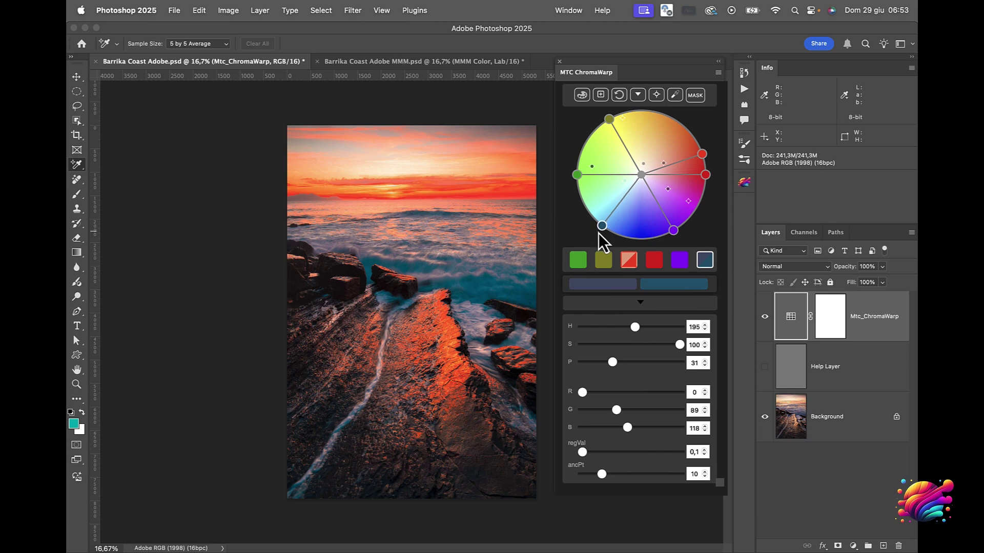
# - Compare the photo with and without the Mtc_ChromaWarp layer at full opacity
pyautogui.click(765, 317)
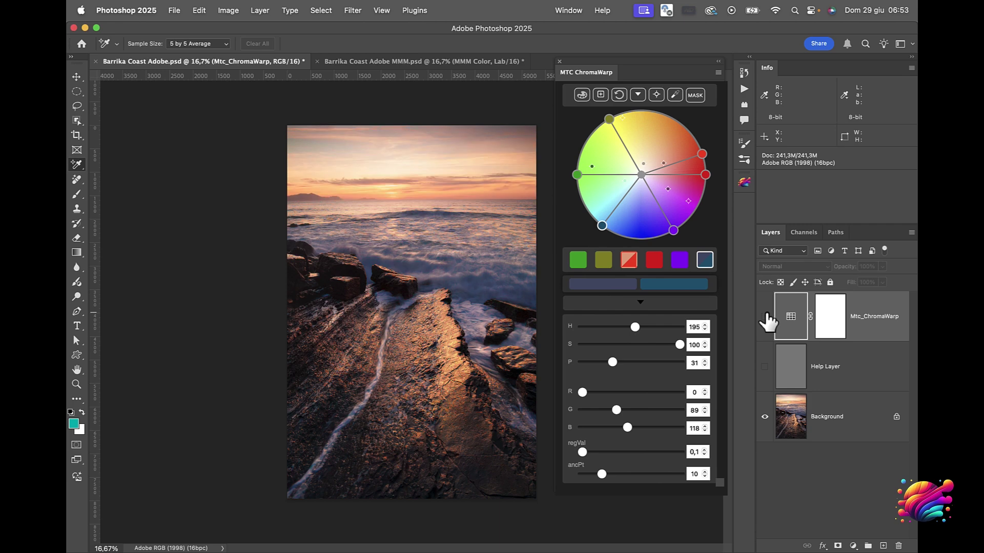
pyautogui.click(765, 317)
pyautogui.click(766, 316)
pyautogui.click(766, 316)
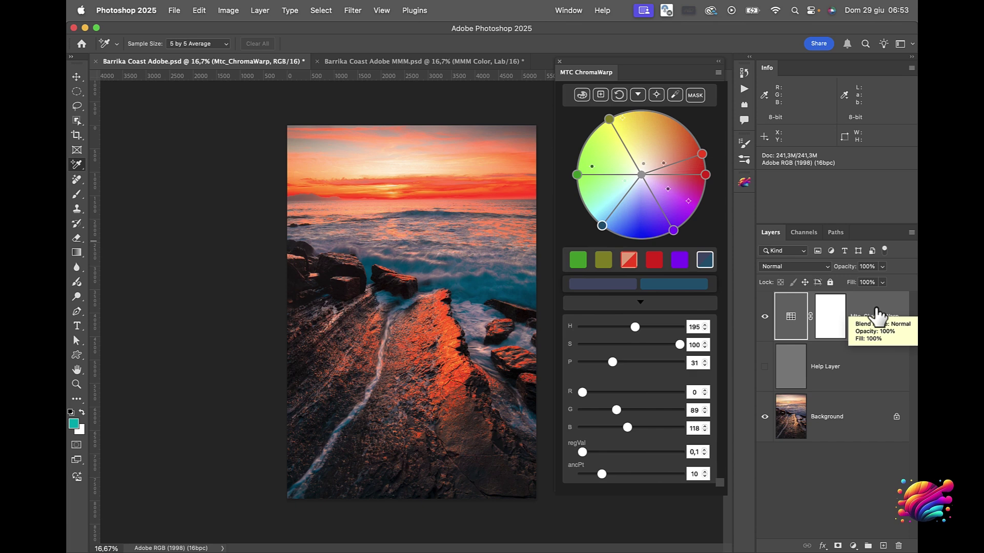
# - Try lowering the Mtc_ChromaWarp layer's opacity to 20% and compare the photo before and after
pyautogui.click(881, 267)
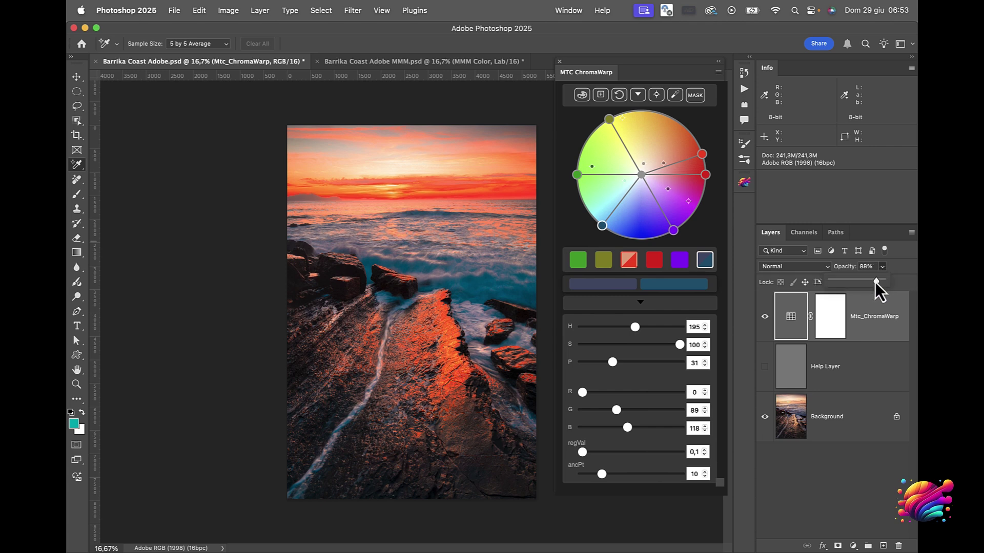
pyautogui.moveTo(849, 281); pyautogui.dragTo(846, 281)
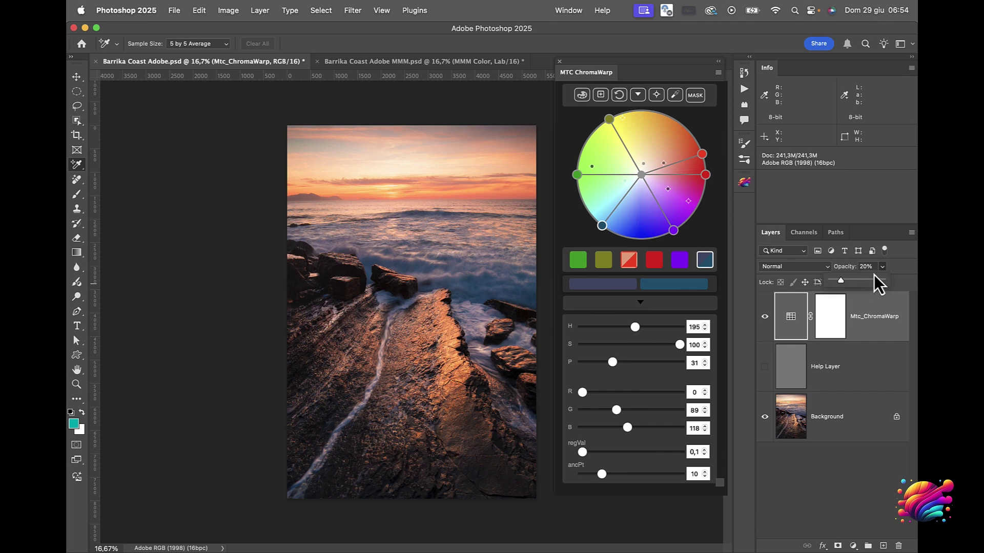
pyautogui.click(881, 307)
pyautogui.click(765, 318)
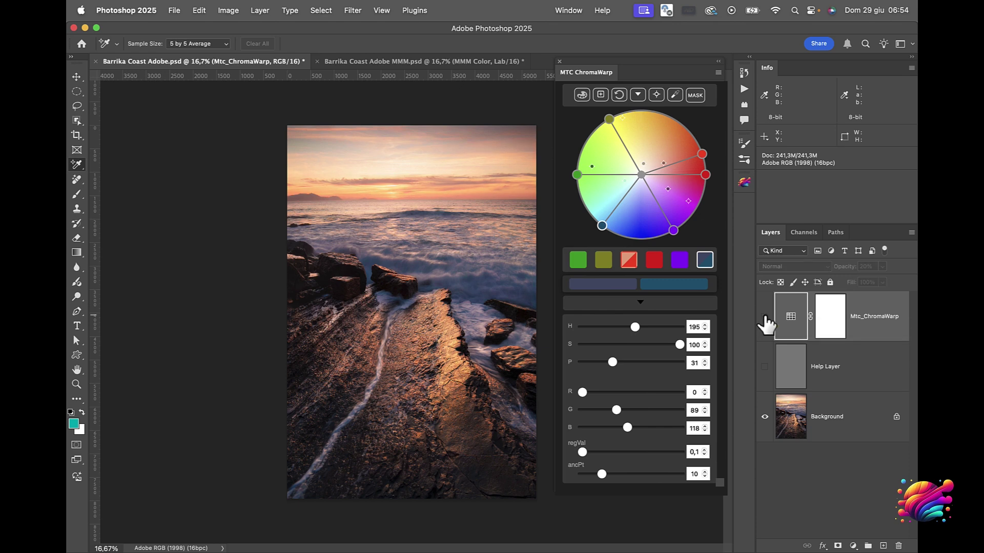
pyautogui.click(766, 318)
pyautogui.click(765, 317)
pyautogui.click(766, 318)
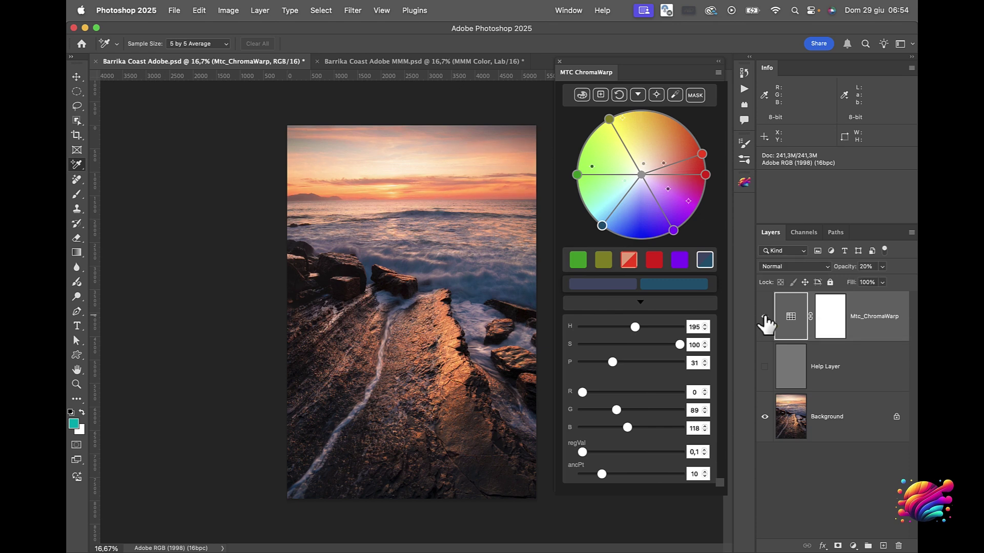
pyautogui.click(765, 317)
pyautogui.click(765, 318)
pyautogui.click(892, 309)
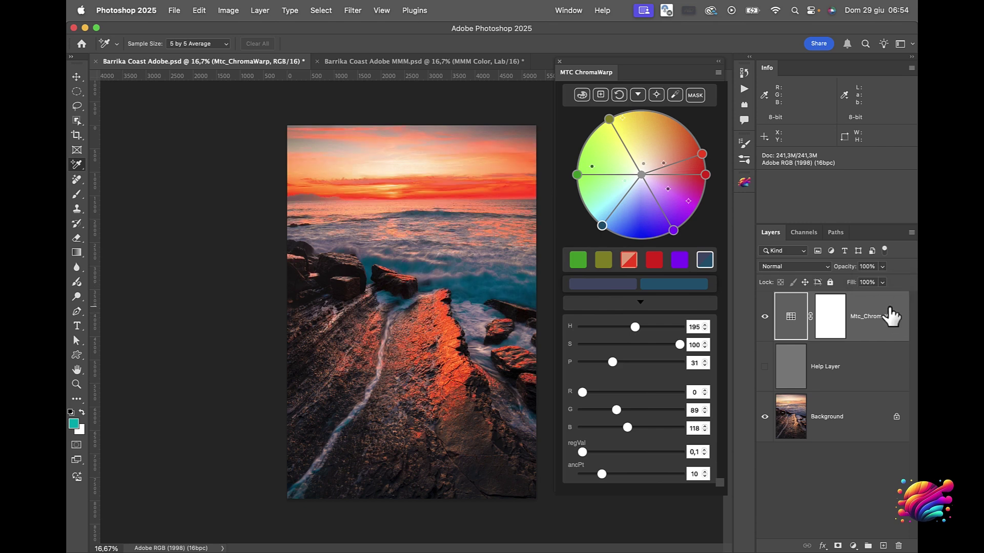
# - Set the Mtc_ChromaWarp layer to Color blend mode at 49% opacity, and compare before and after
pyautogui.click(801, 267)
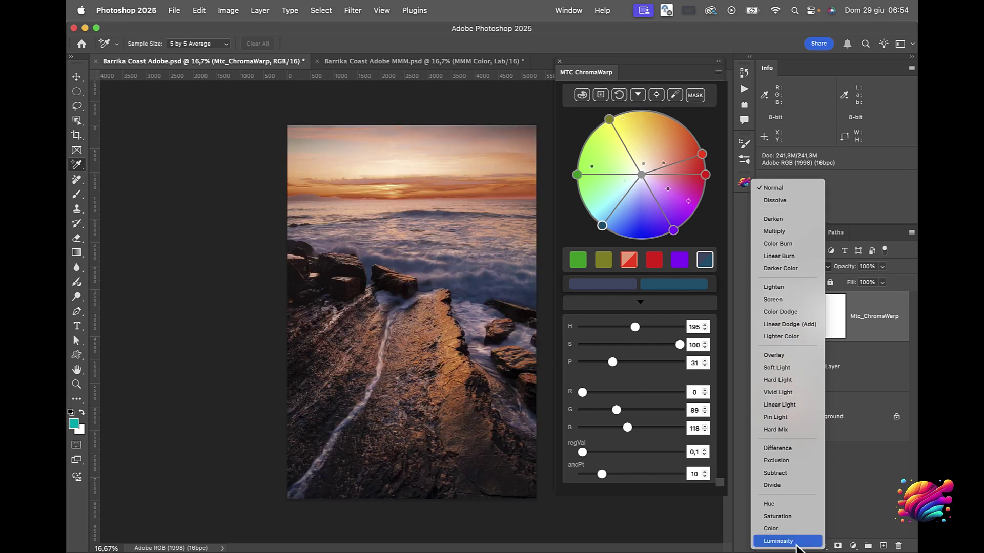
pyautogui.click(796, 531)
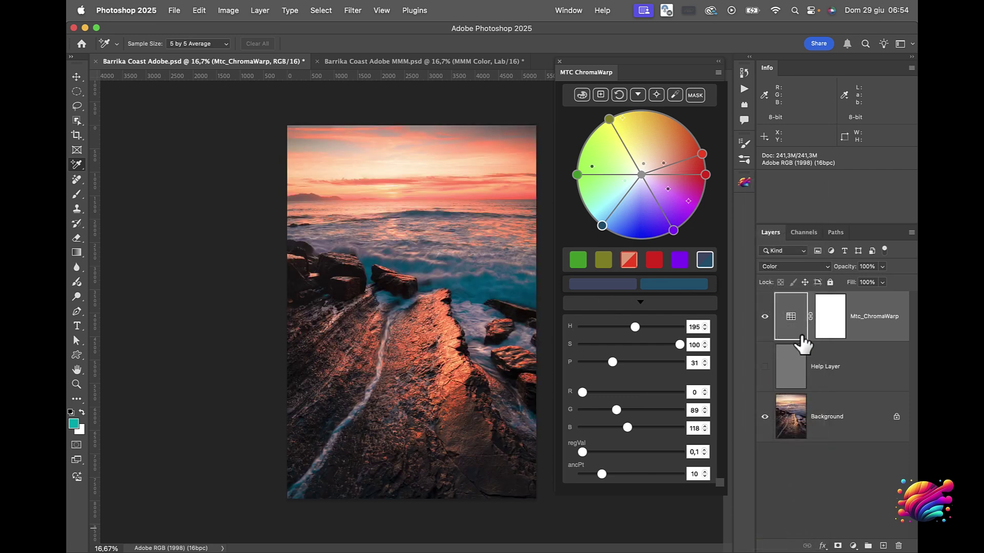
pyautogui.click(883, 269)
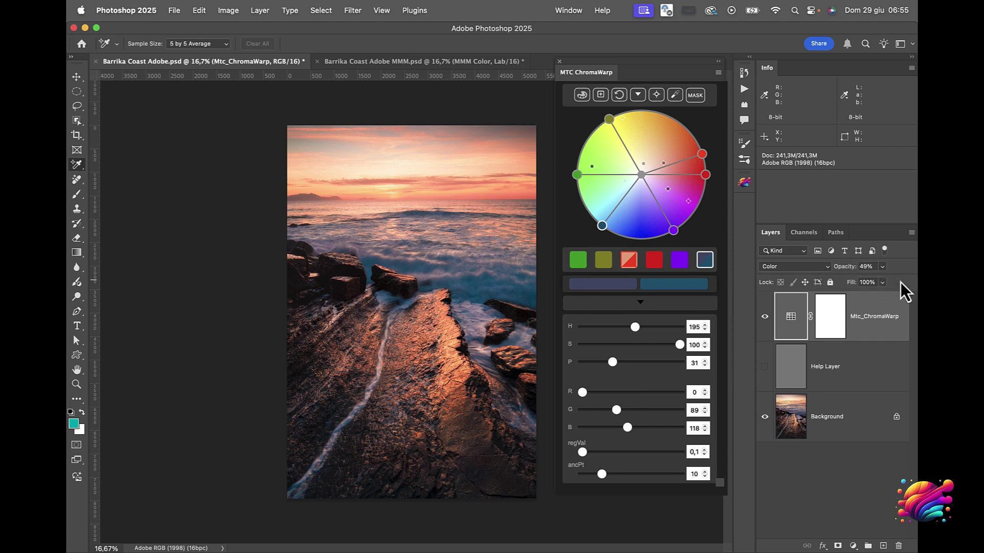
pyautogui.click(765, 316)
pyautogui.click(765, 317)
pyautogui.click(766, 316)
pyautogui.click(766, 316)
# - Set the blue ray to saturation 74 and hue 197 on the color wheel, and compare before and after
pyautogui.moveTo(602, 229); pyautogui.dragTo(615, 217)
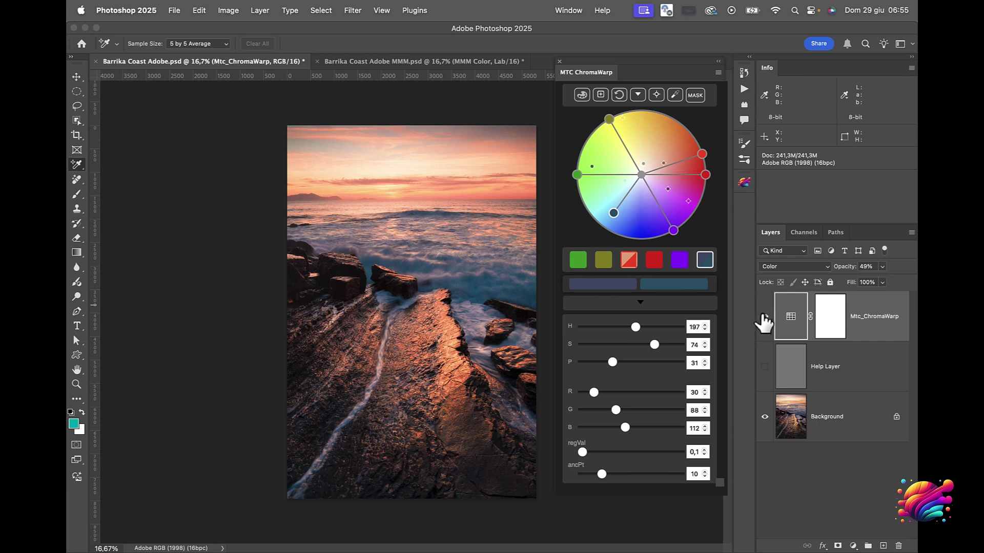
pyautogui.click(765, 316)
pyautogui.click(765, 316)
pyautogui.click(764, 317)
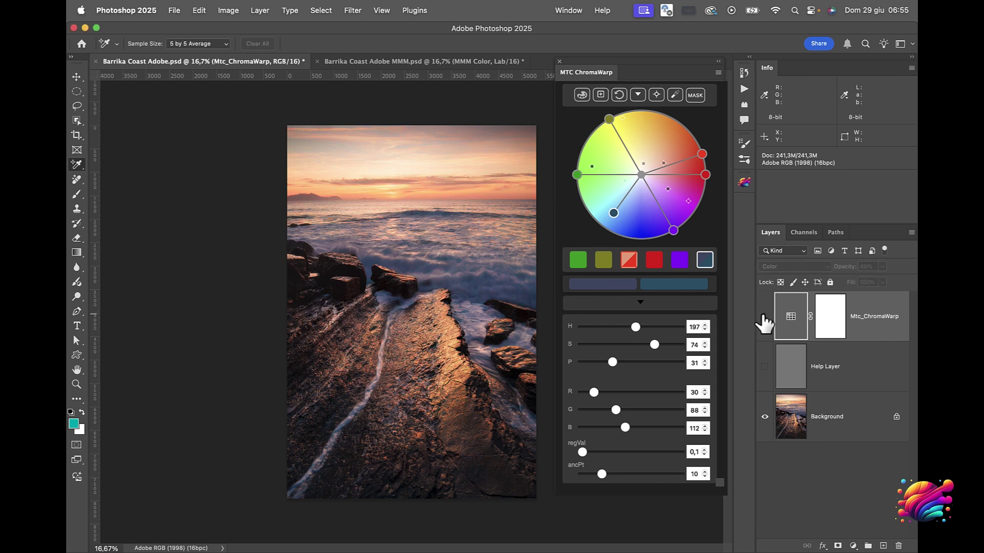
pyautogui.click(764, 317)
pyautogui.click(764, 317)
pyautogui.click(765, 317)
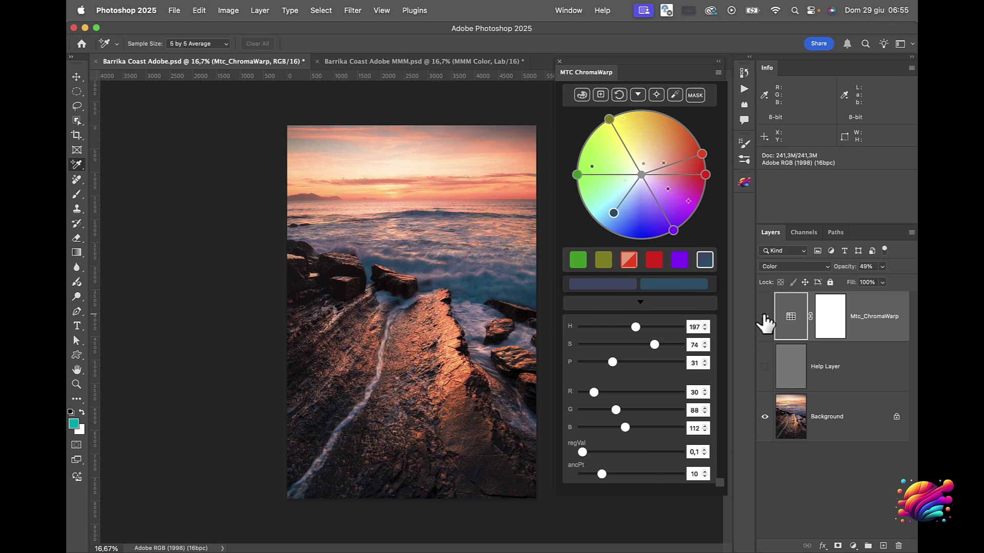